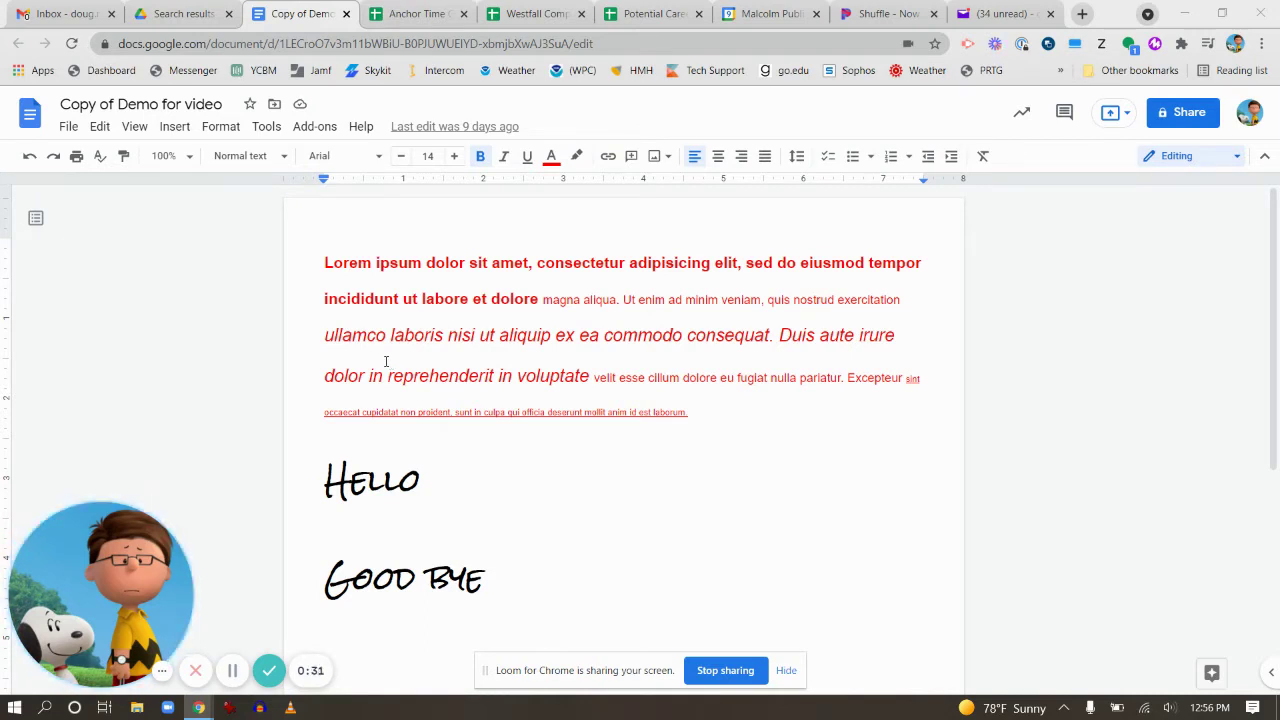
pyautogui.click(189, 157)
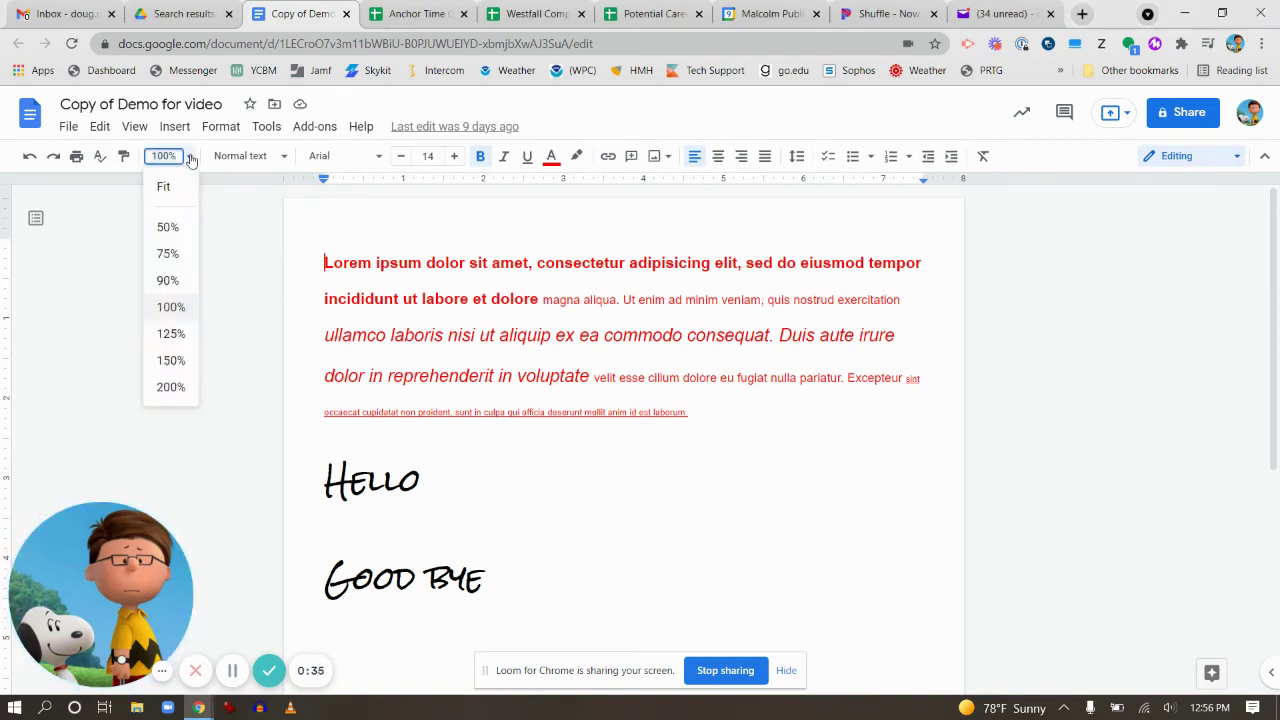
pyautogui.click(190, 157)
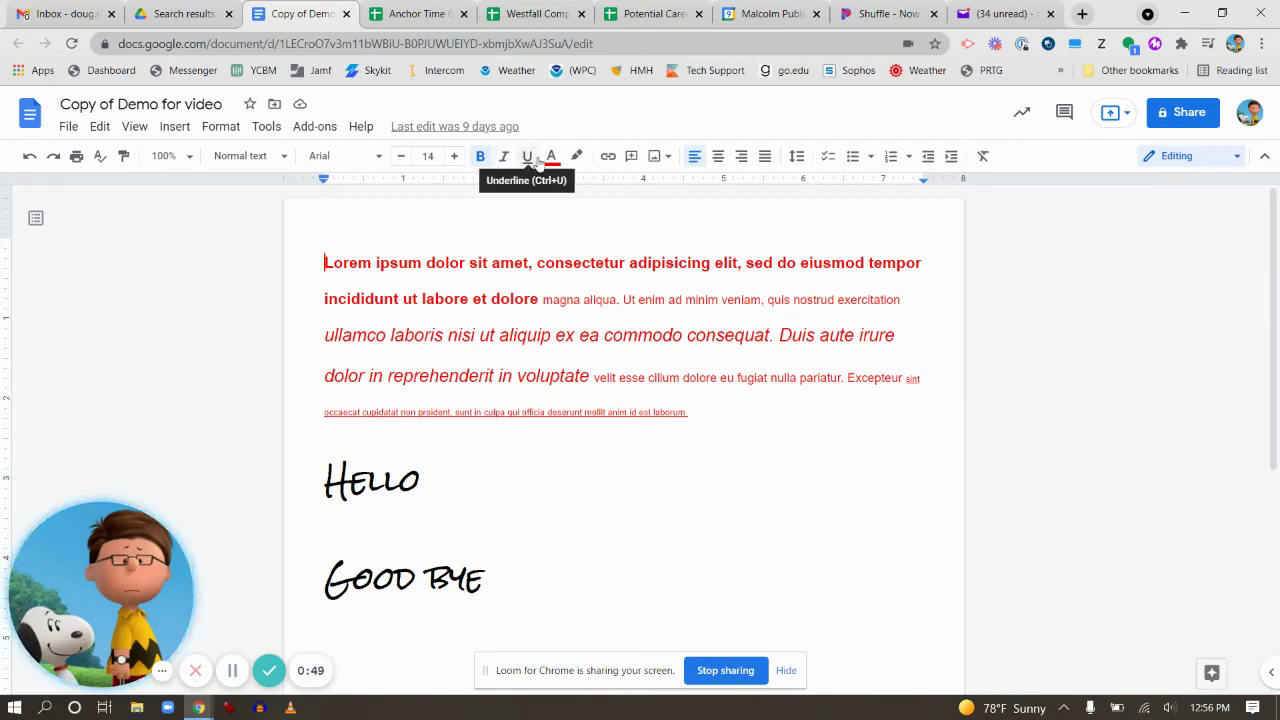
# Try to highlight text in bright green by choosing the highlight colour before selecting any words.
pyautogui.click(576, 160)
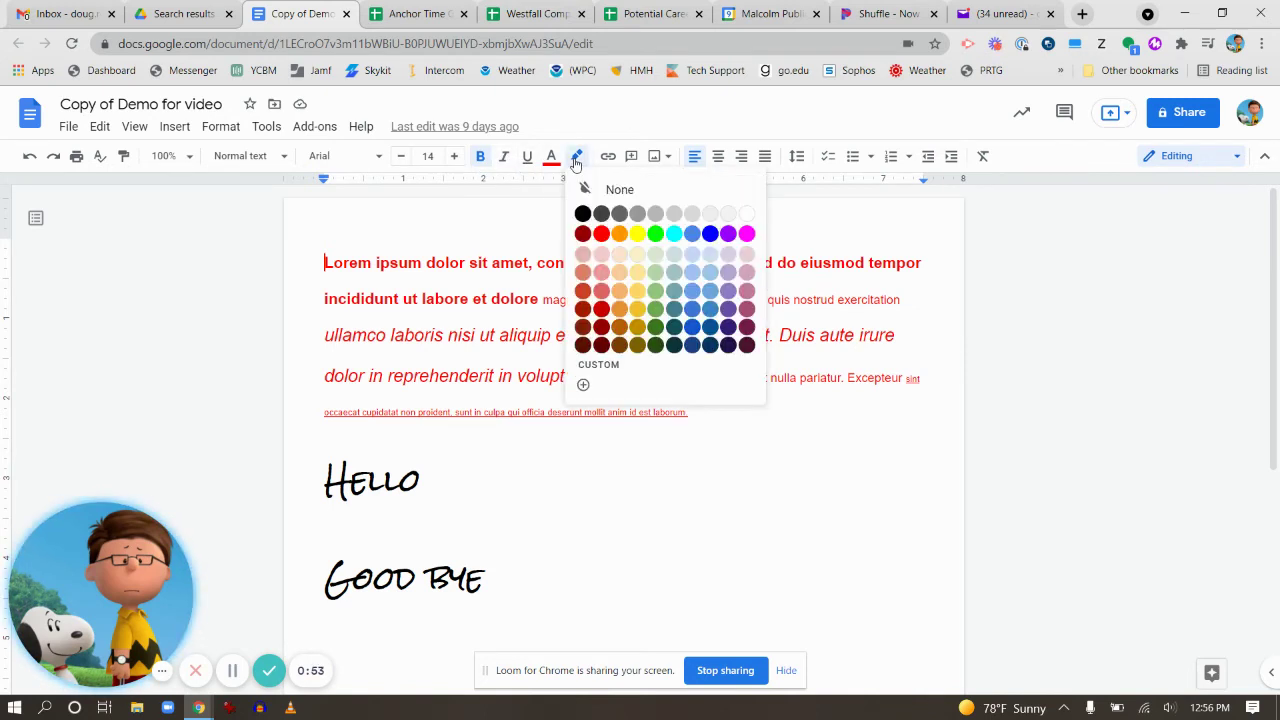
pyautogui.click(656, 234)
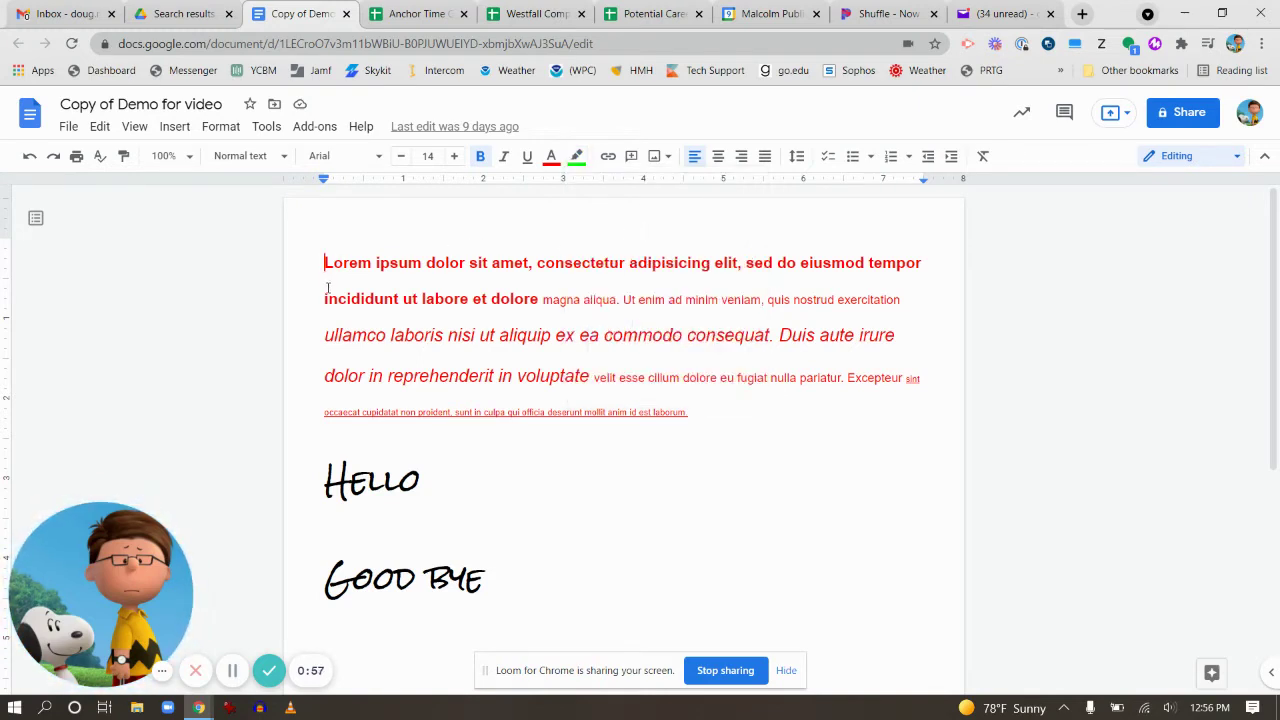
pyautogui.moveTo(322, 297); pyautogui.dragTo(543, 300)
pyautogui.click(785, 505)
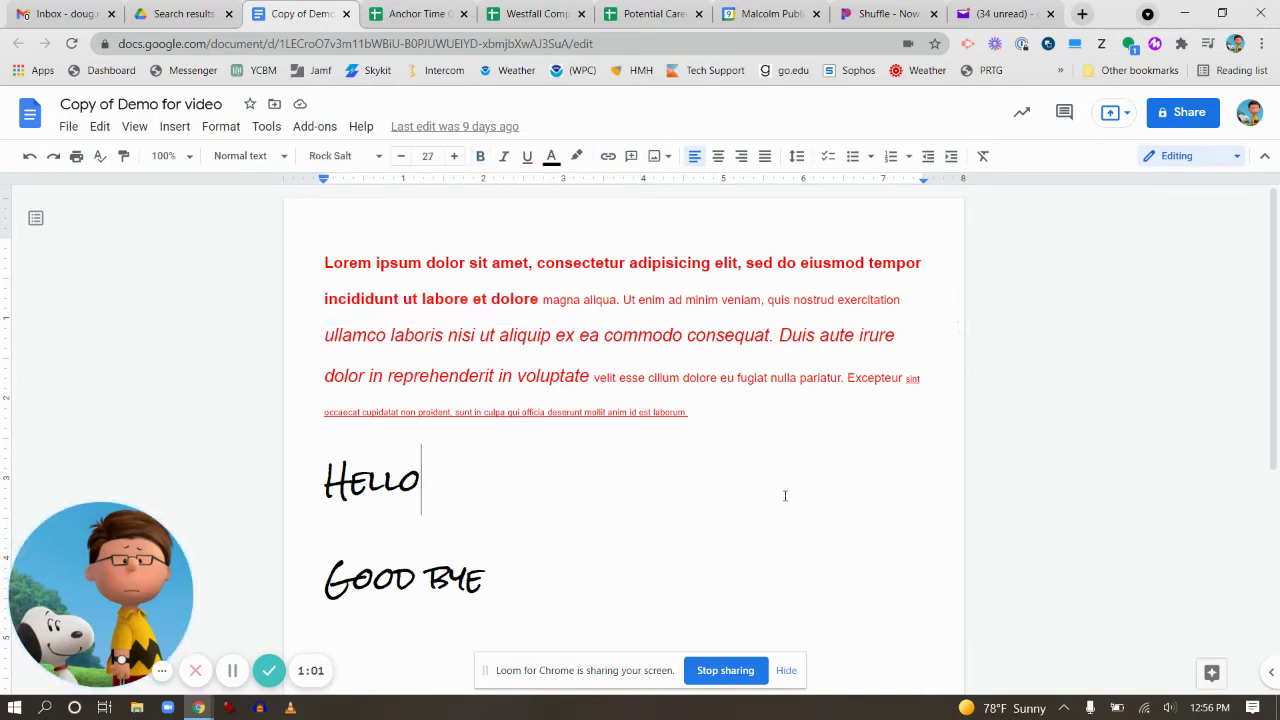
pyautogui.click(577, 160)
pyautogui.click(657, 236)
# Highlight the phrase "incididunt ut labore et dolore" in bright green and undo the highlight.
pyautogui.moveTo(325, 298); pyautogui.dragTo(533, 309)
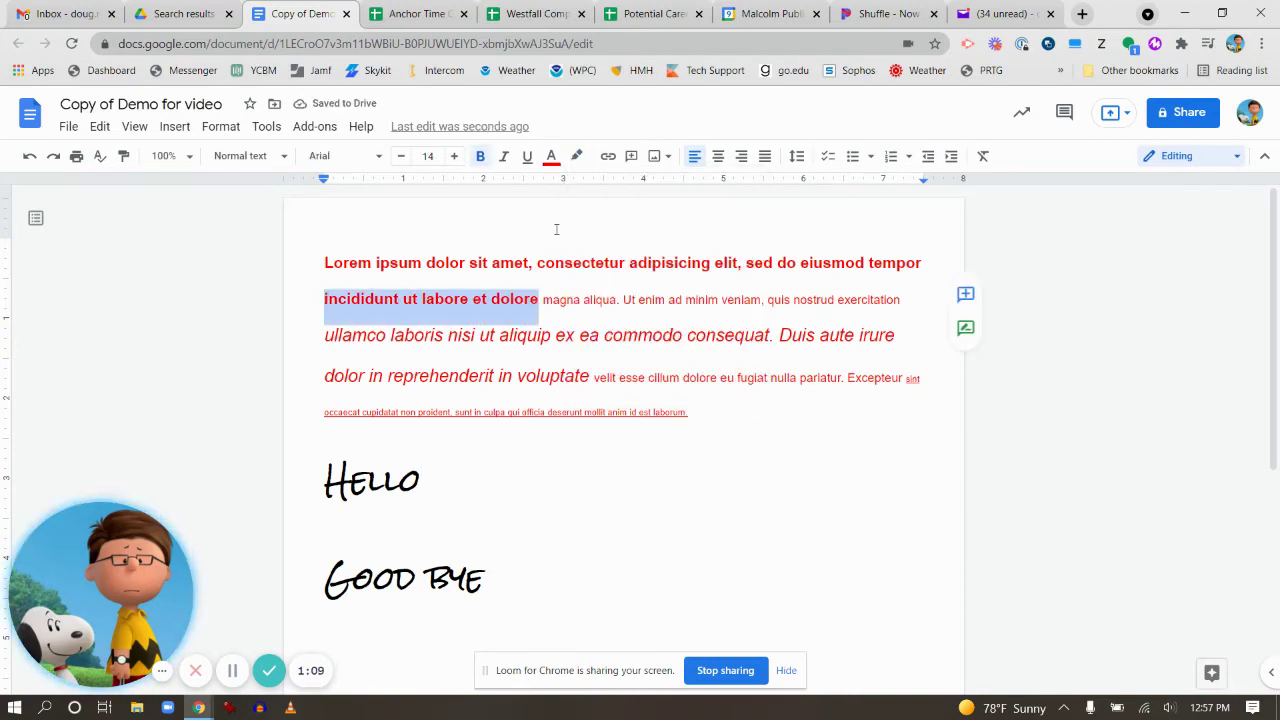
pyautogui.click(577, 157)
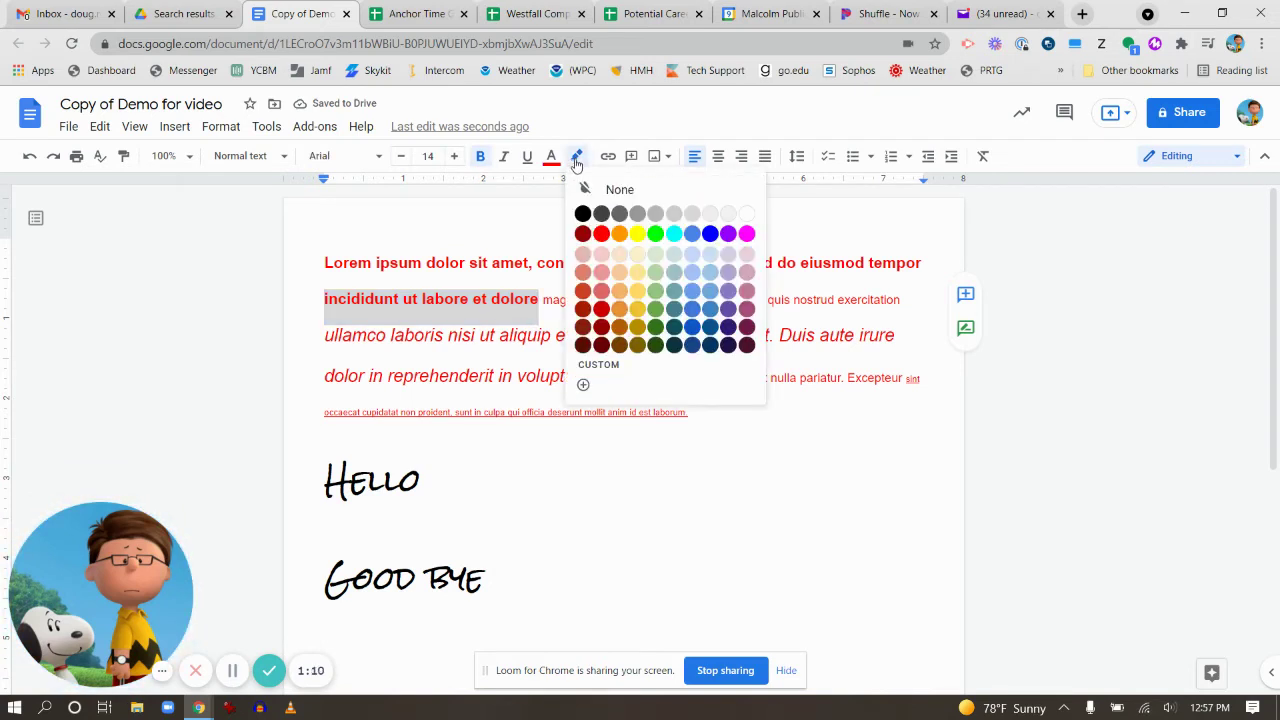
pyautogui.click(655, 234)
pyautogui.click(797, 434)
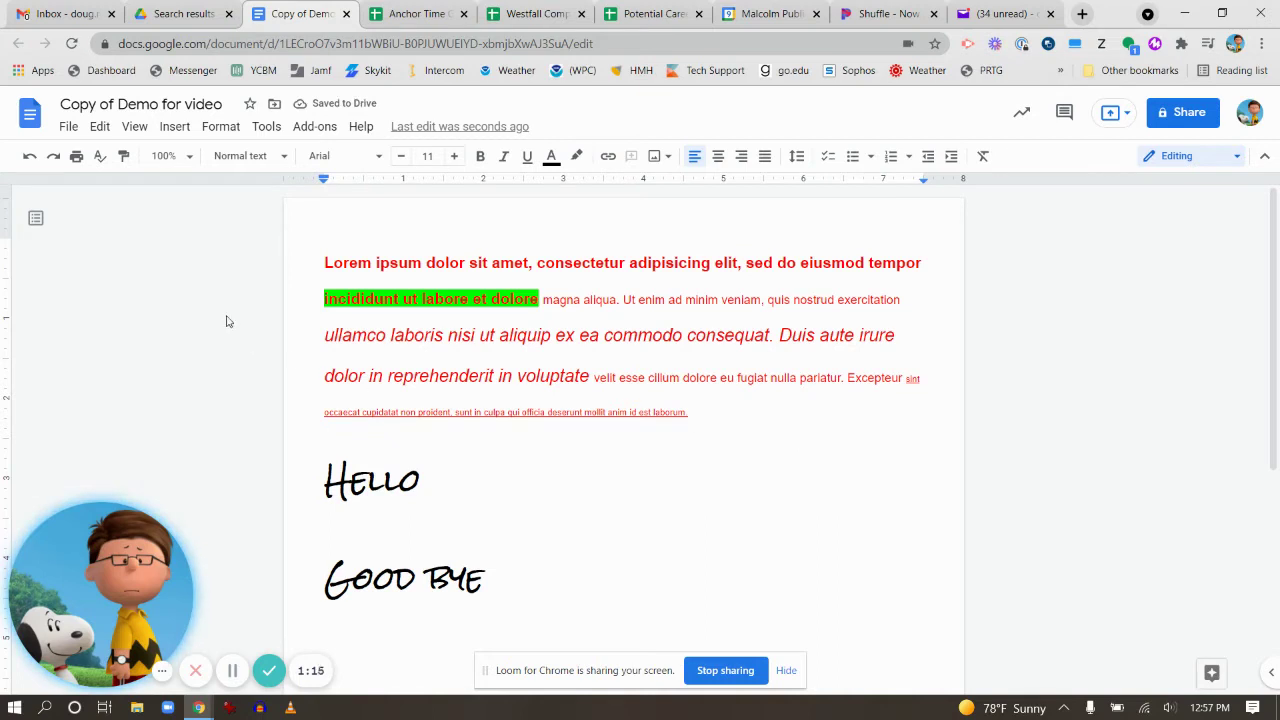
pyautogui.click(30, 160)
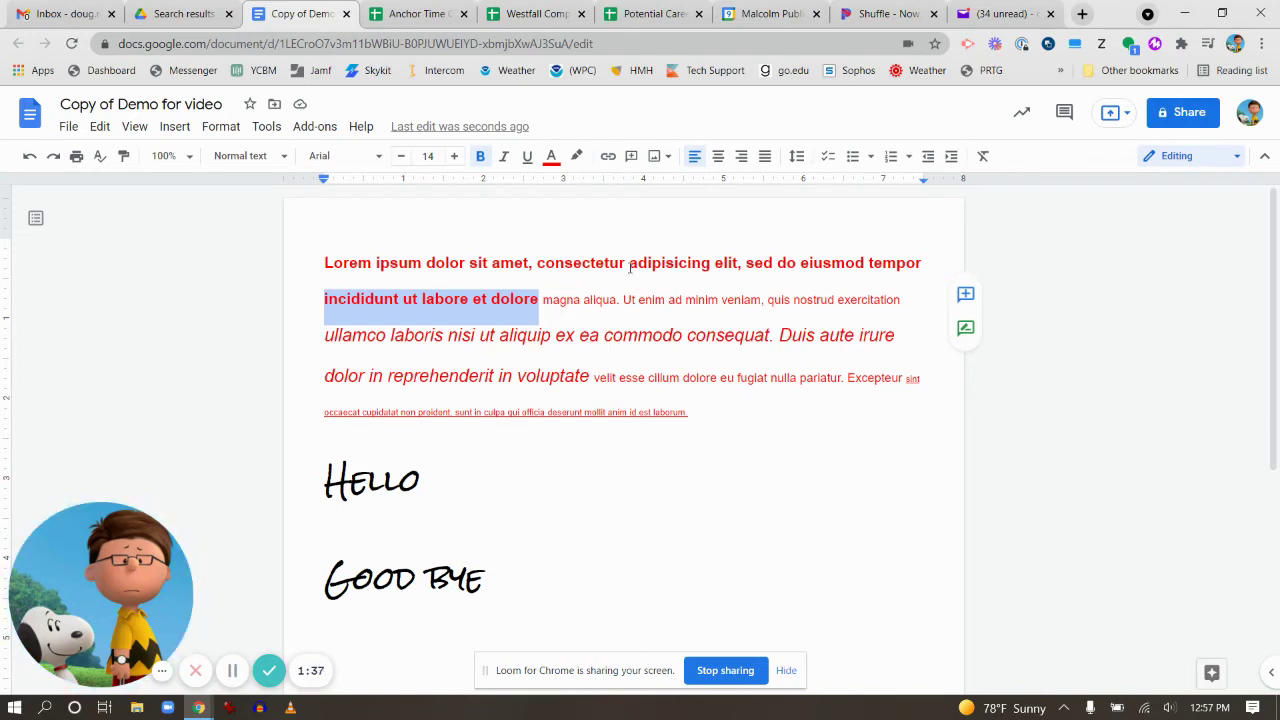
# Examine the link choices, including headings and bookmarks, for the phrase "adipisicing elit" without adding a link.
pyautogui.moveTo(629, 262); pyautogui.dragTo(735, 263)
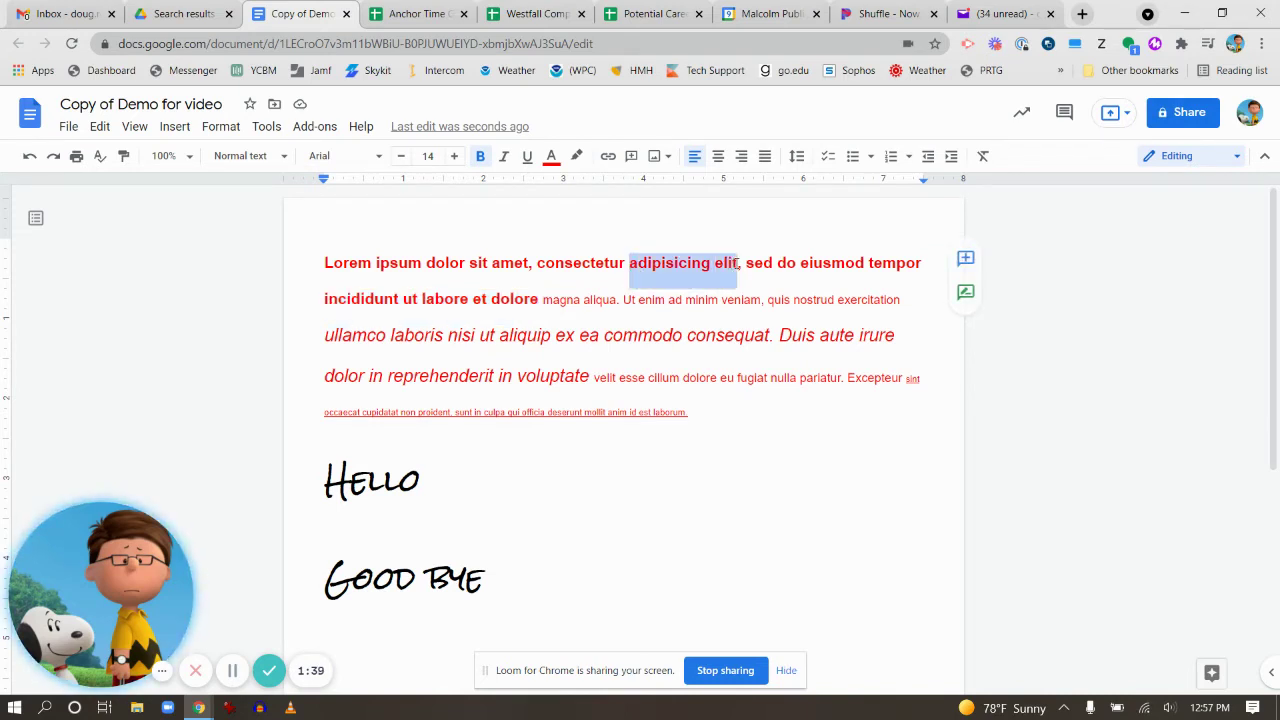
pyautogui.click(607, 156)
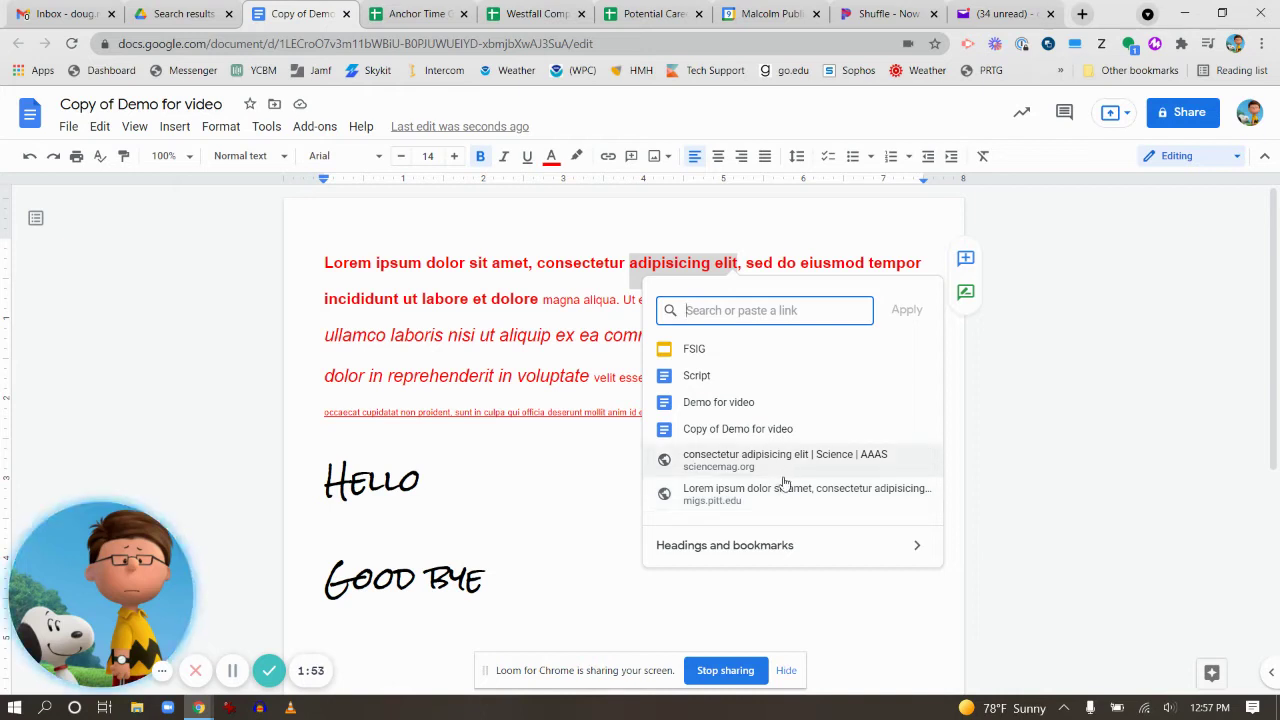
pyautogui.click(758, 546)
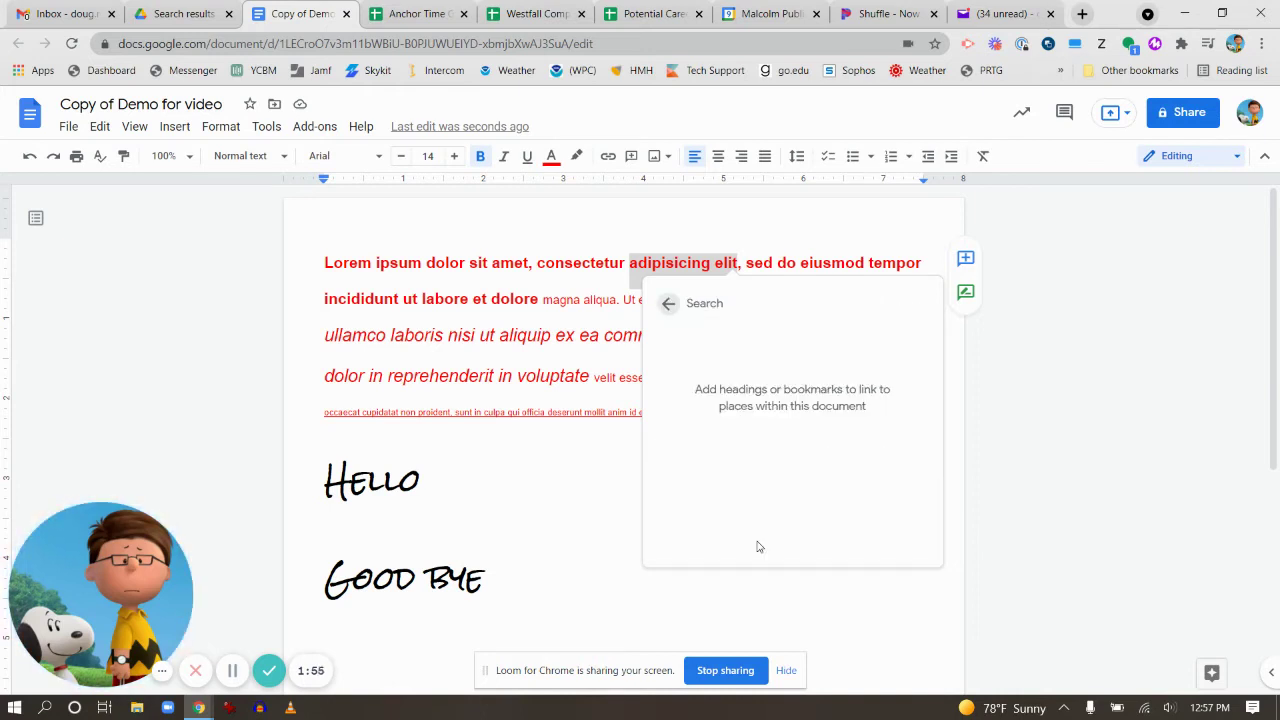
pyautogui.click(668, 303)
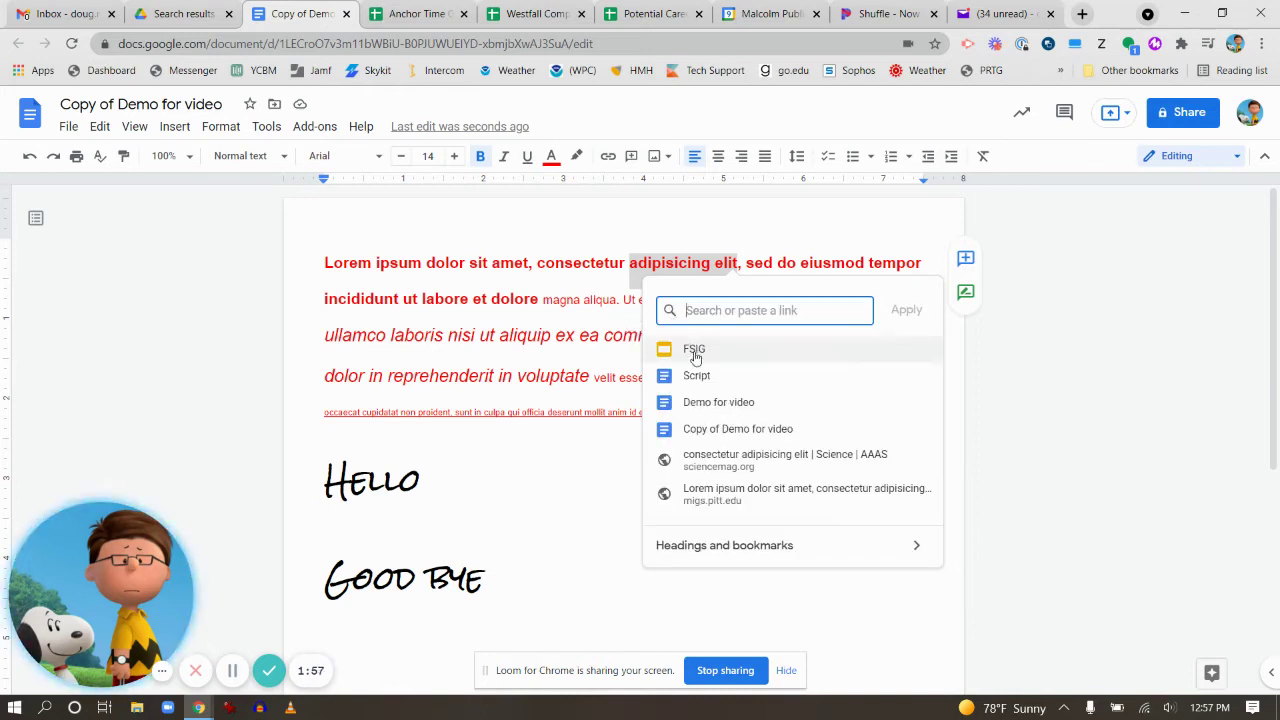
pyautogui.click(602, 493)
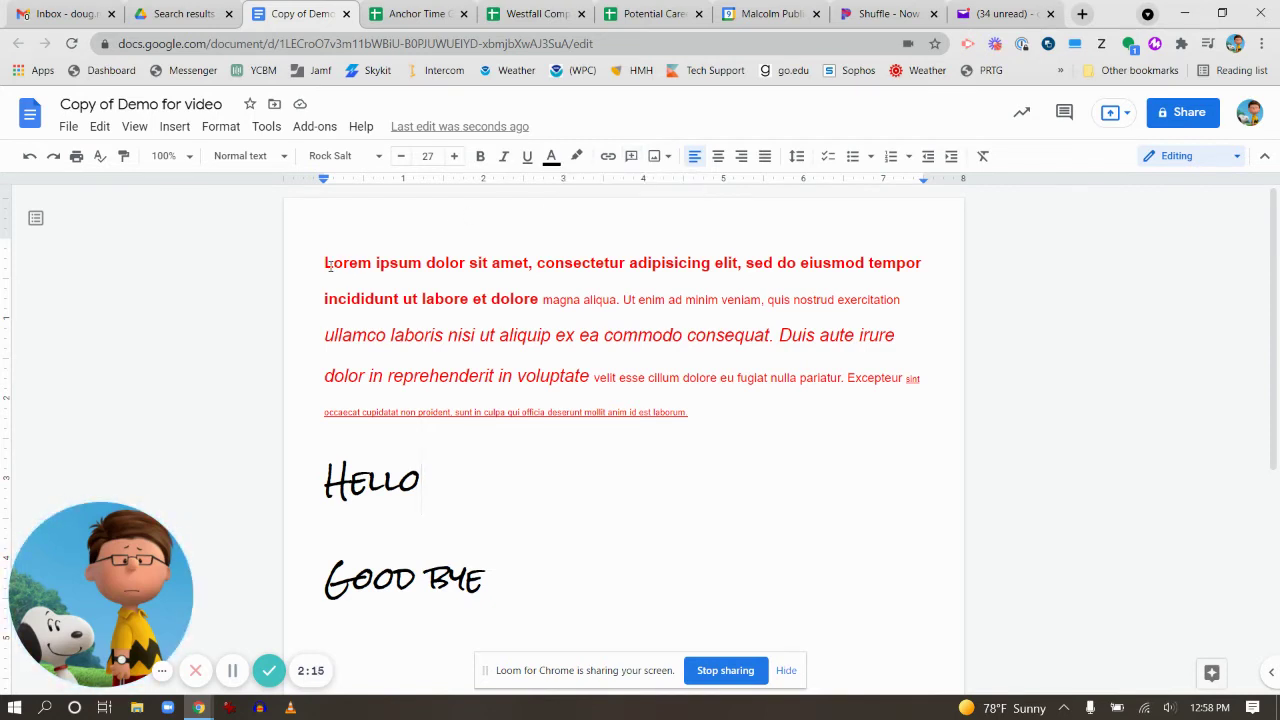
# Add the comment "Why are these different sizes?" to the opening sentence, from "Lorem ipsum" through "magna aliqua.".
pyautogui.moveTo(325, 263); pyautogui.dragTo(620, 300)
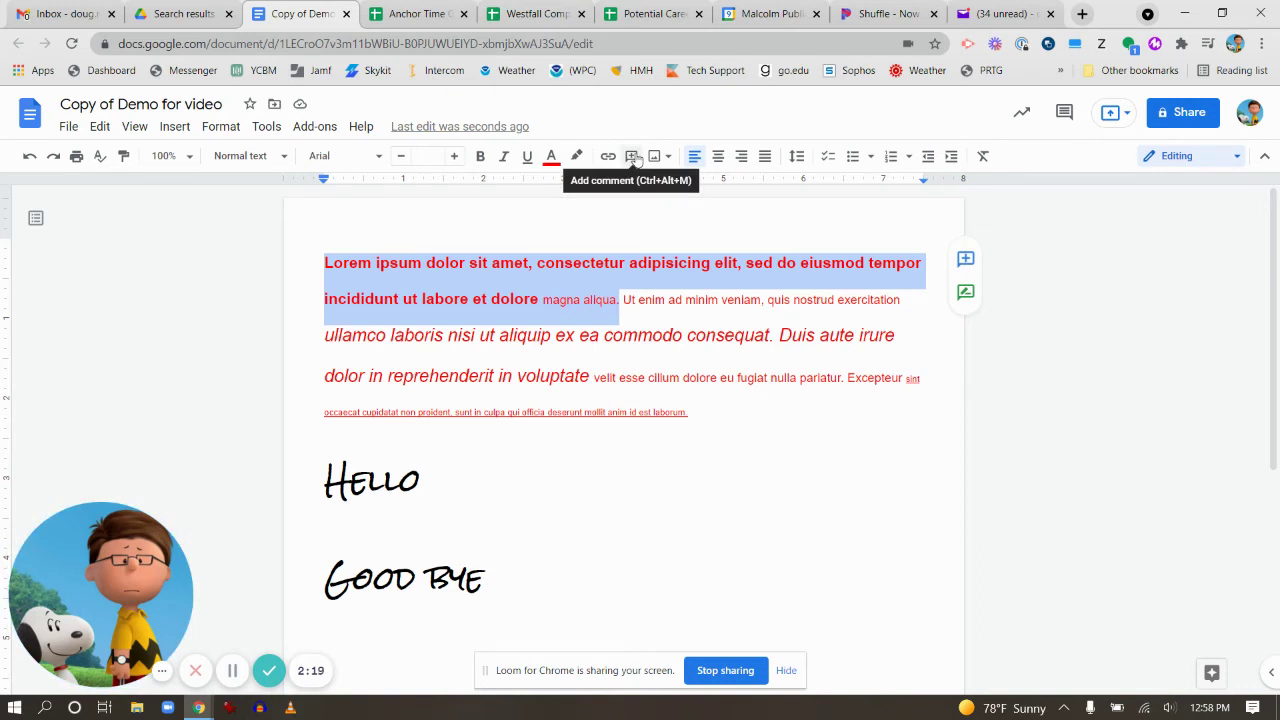
pyautogui.click(966, 260)
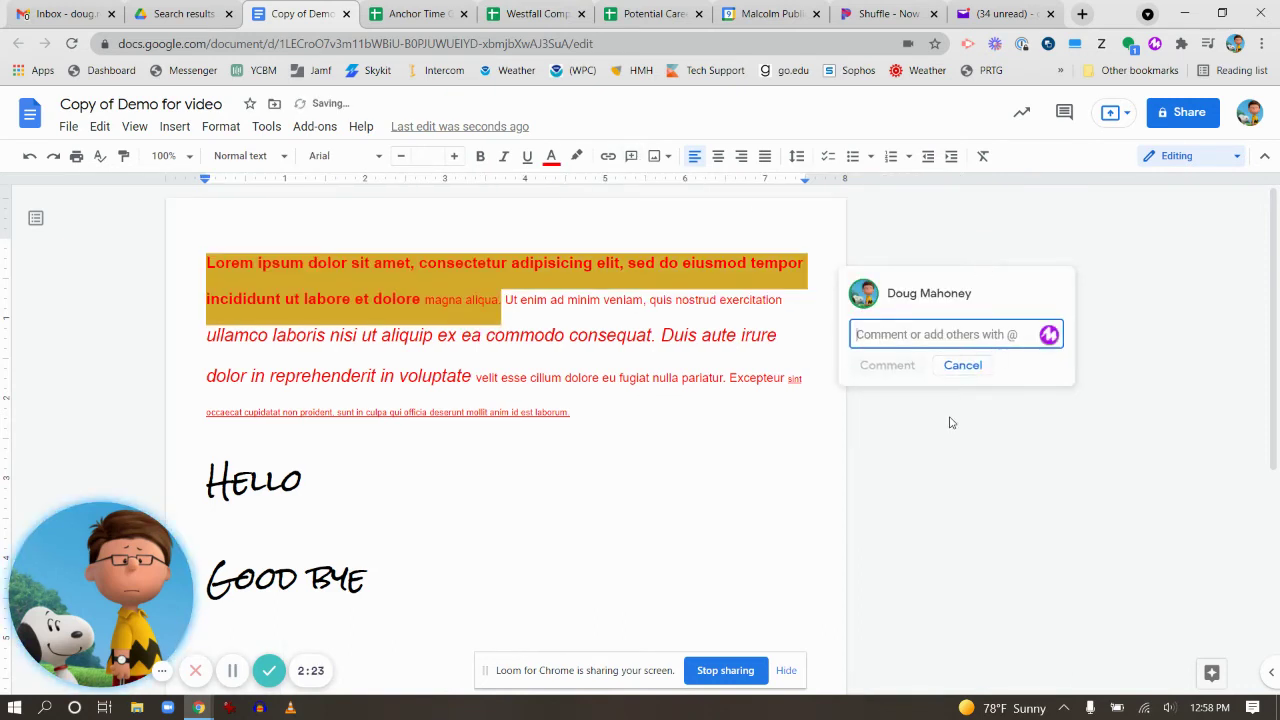
pyautogui.write('Why')
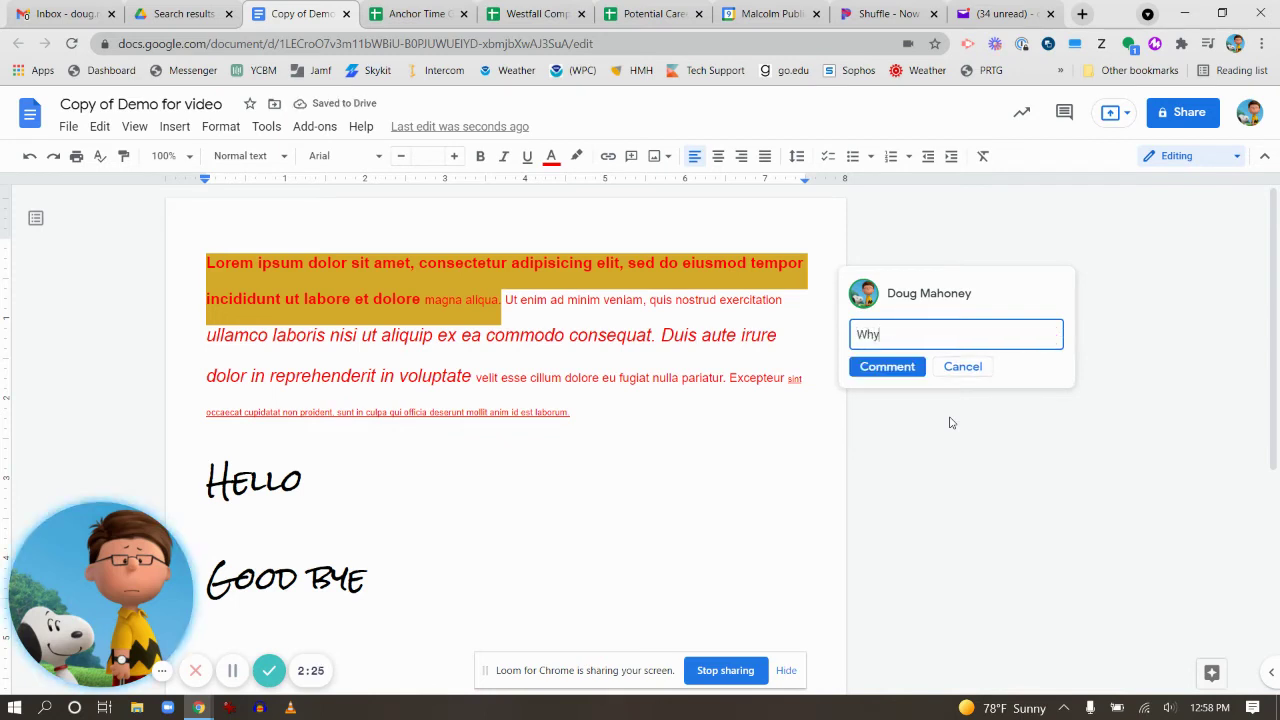
pyautogui.write(' are these dif')
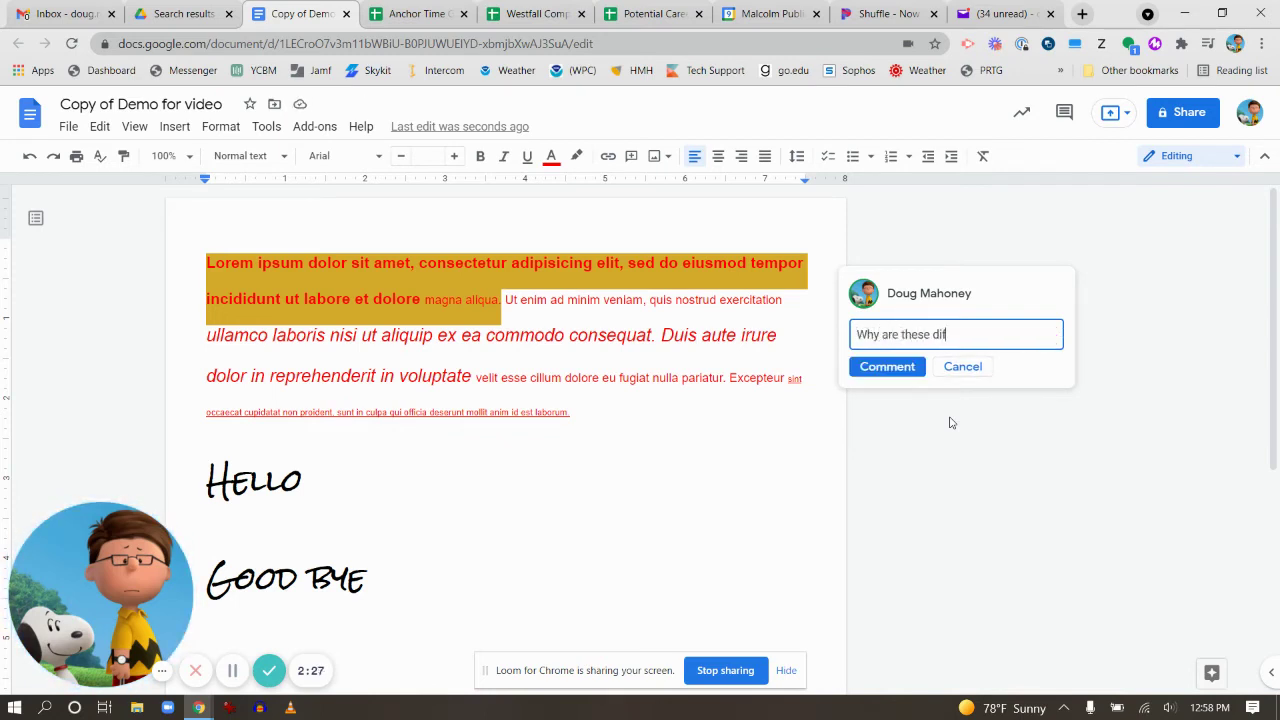
pyautogui.write('ferent size')
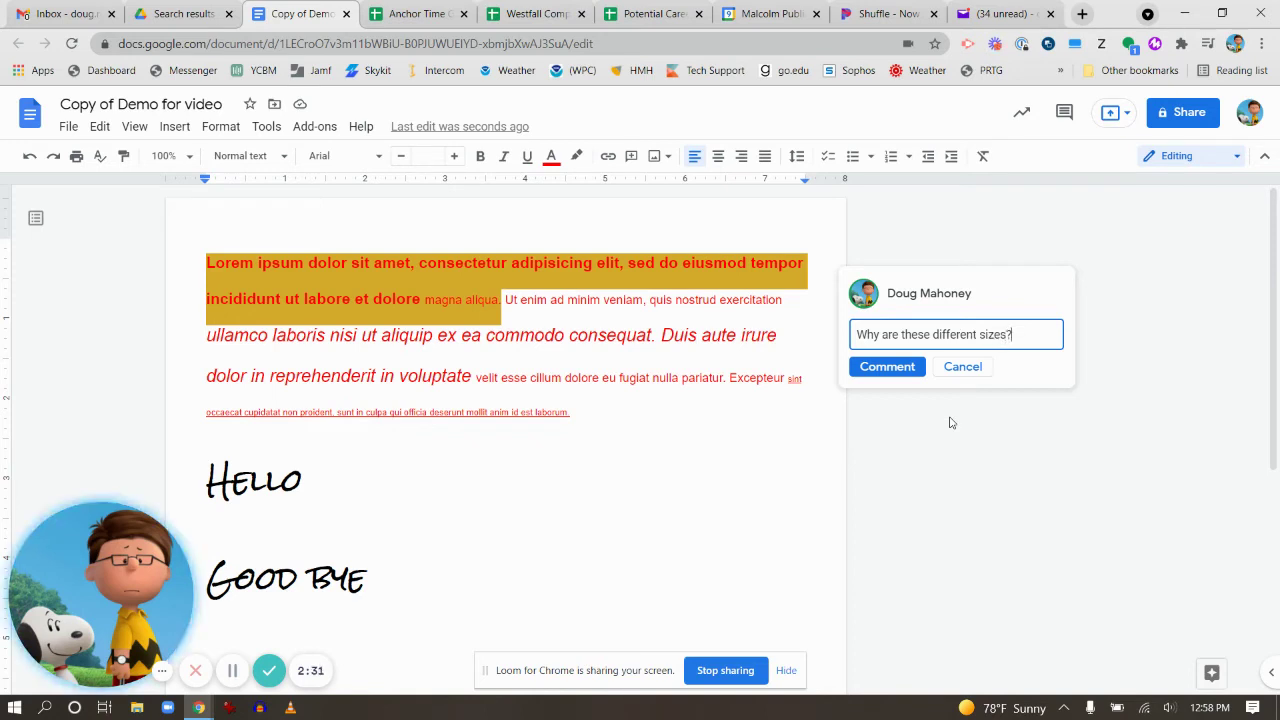
pyautogui.click(897, 369)
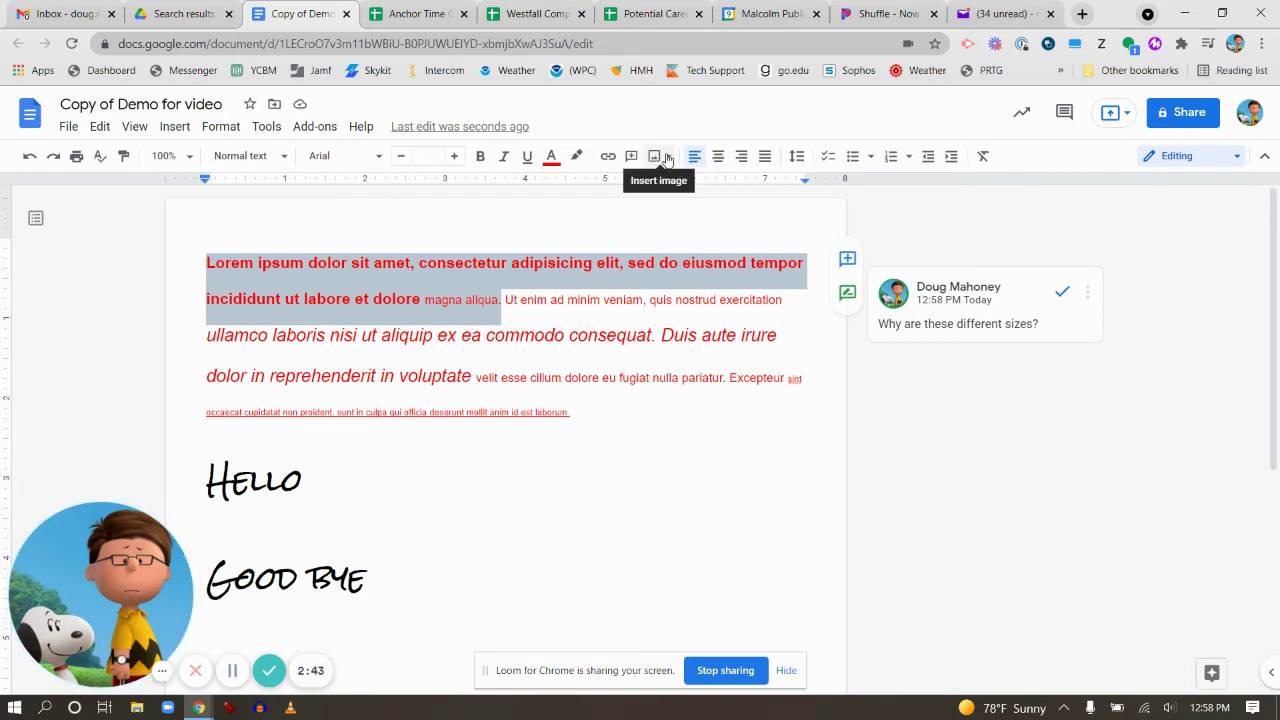
# Search the web for "cats" images and insert the tabby cat standing in snow at the end of the red paragraph.
pyautogui.click(576, 413)
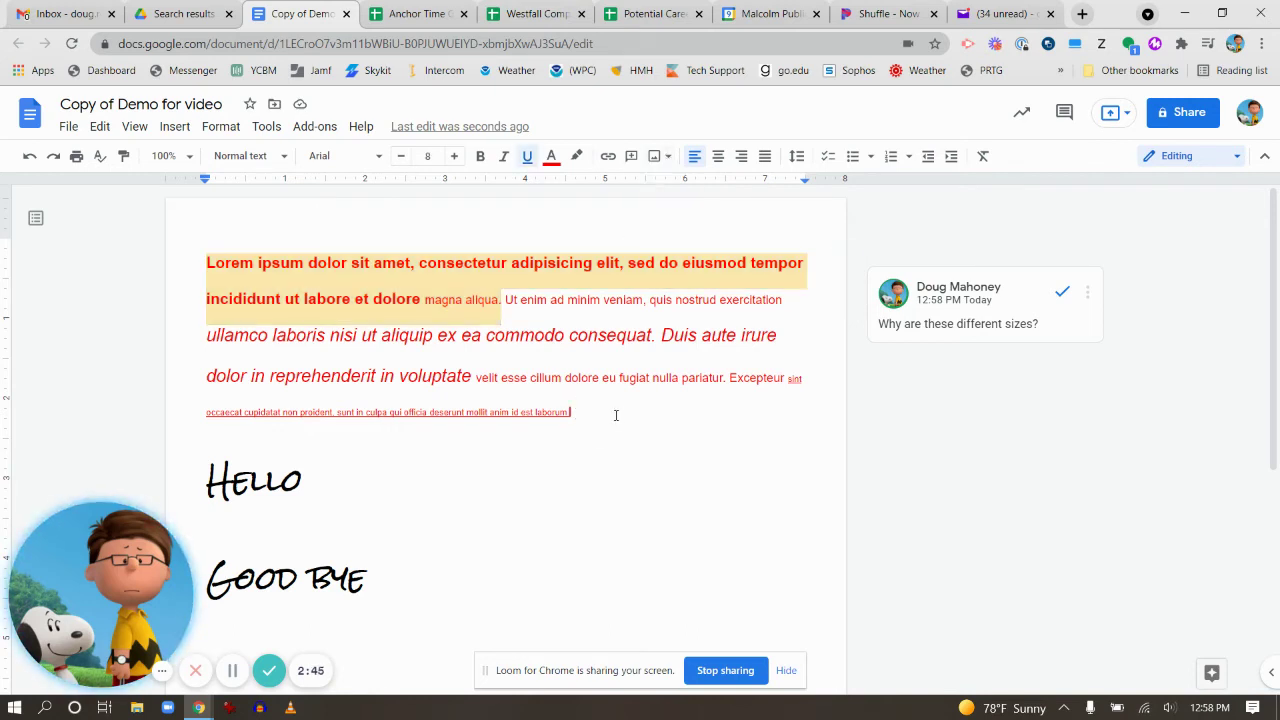
pyautogui.click(669, 158)
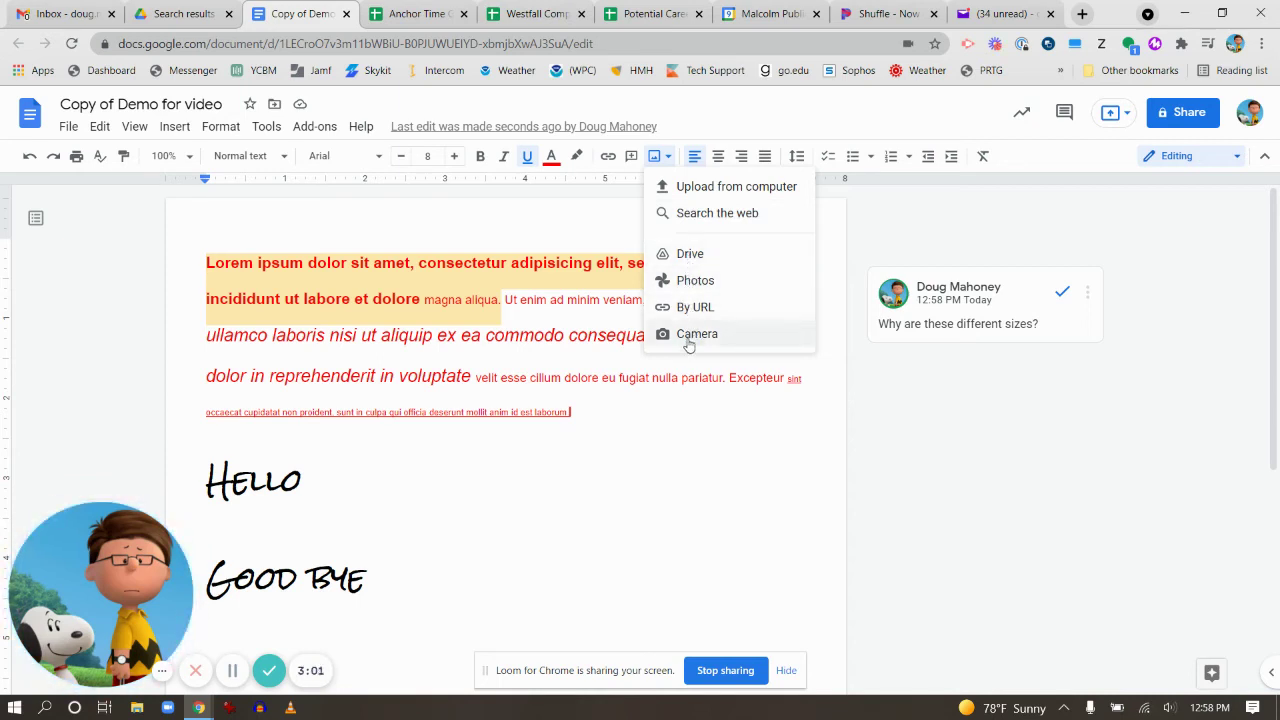
pyautogui.click(714, 213)
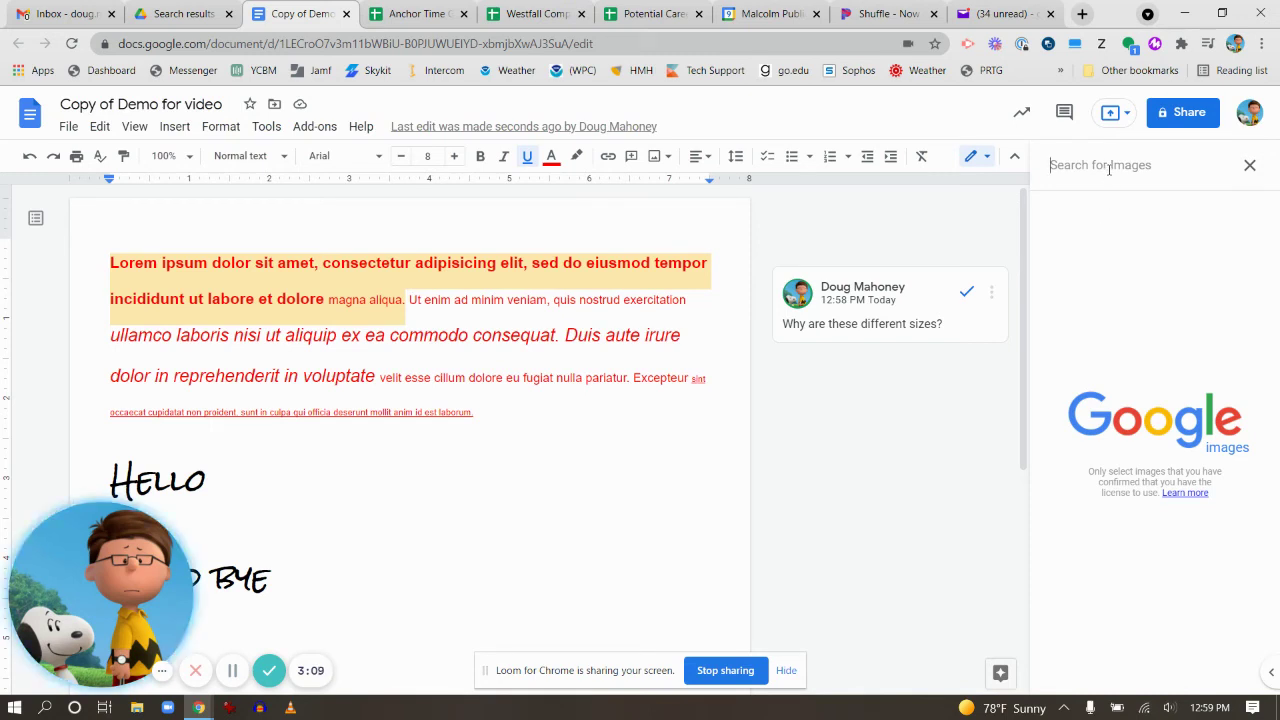
pyautogui.write('cats')
pyautogui.press('Return')
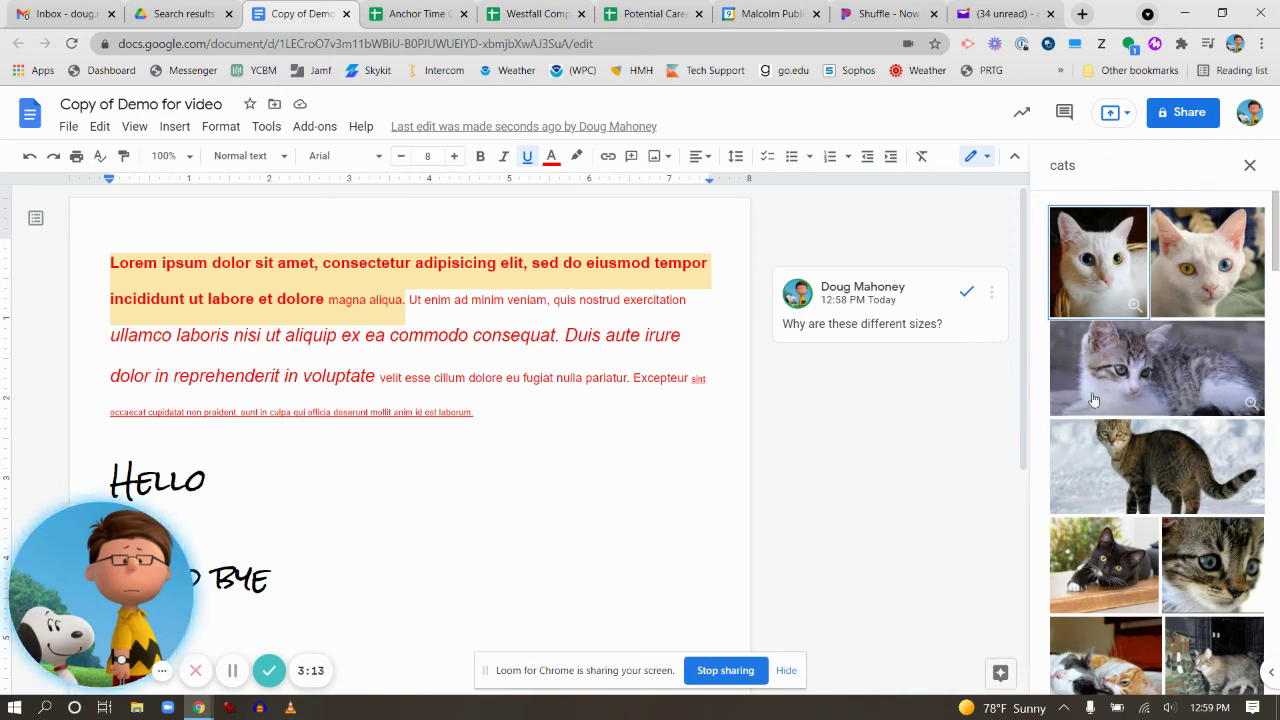
pyautogui.click(1150, 476)
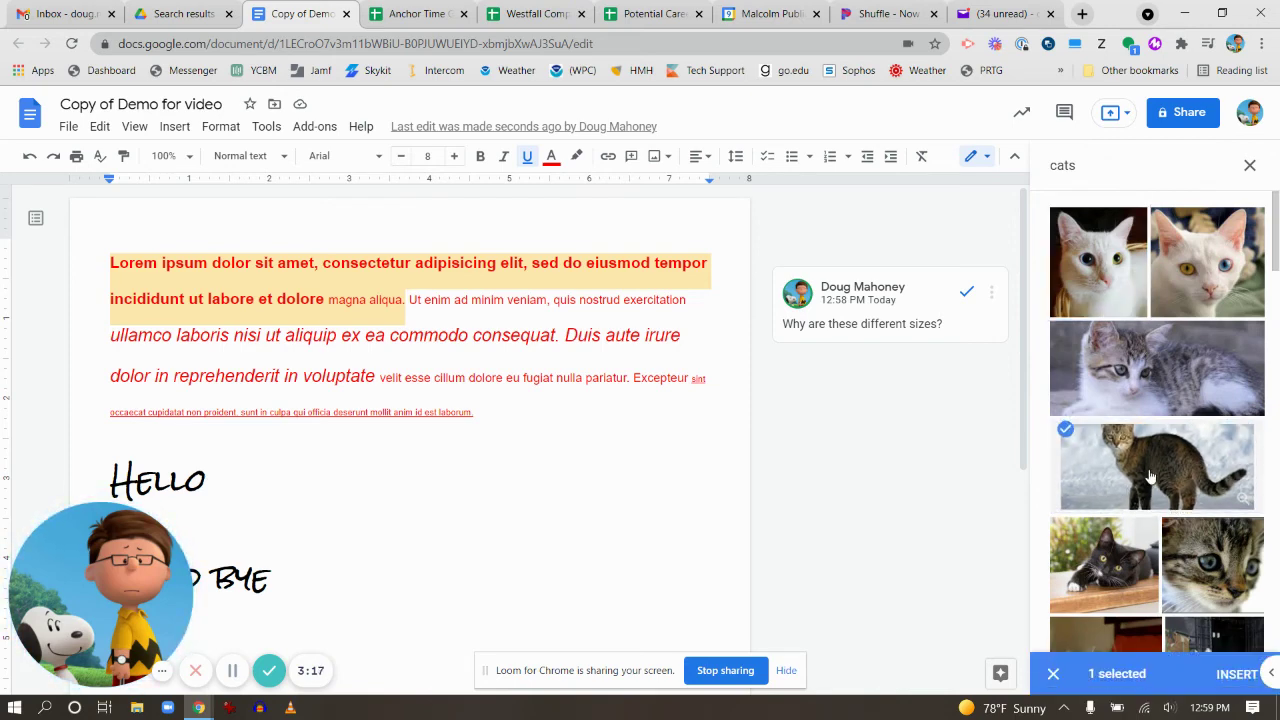
pyautogui.click(1234, 674)
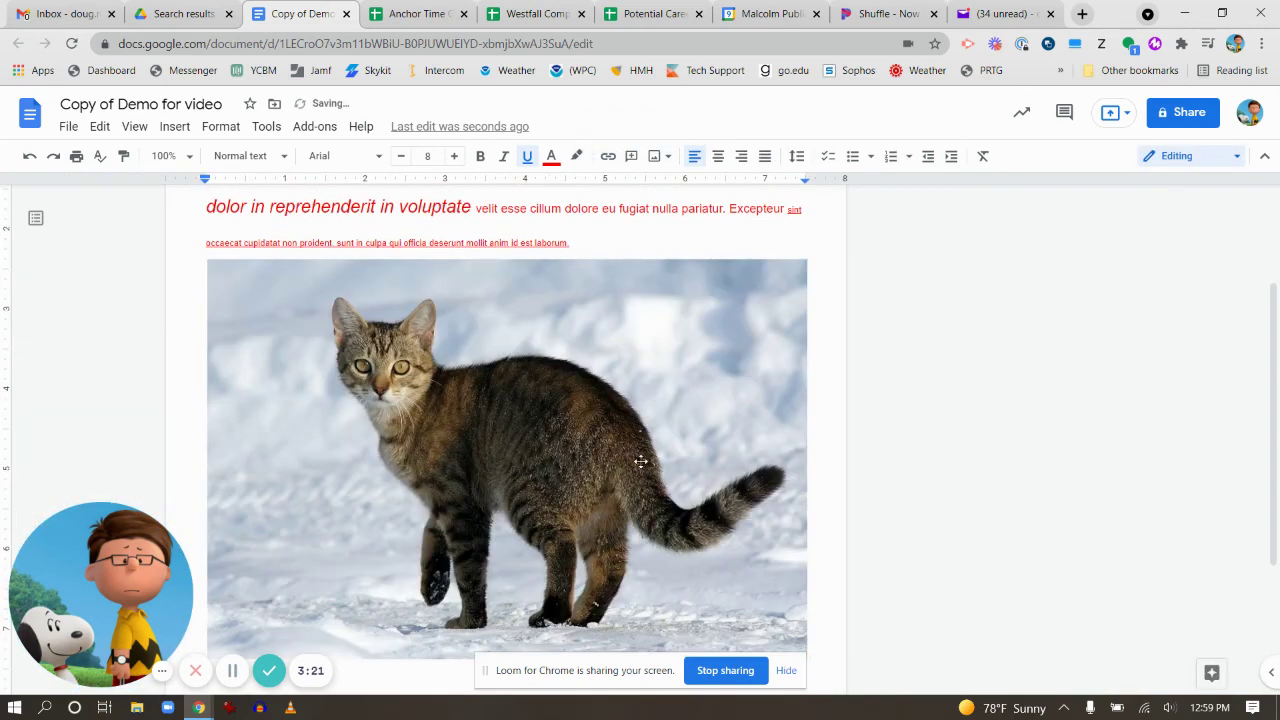
# Shrink the inserted cat picture proportionally to about 4.3 inches wide and deselect it.
pyautogui.click(612, 424)
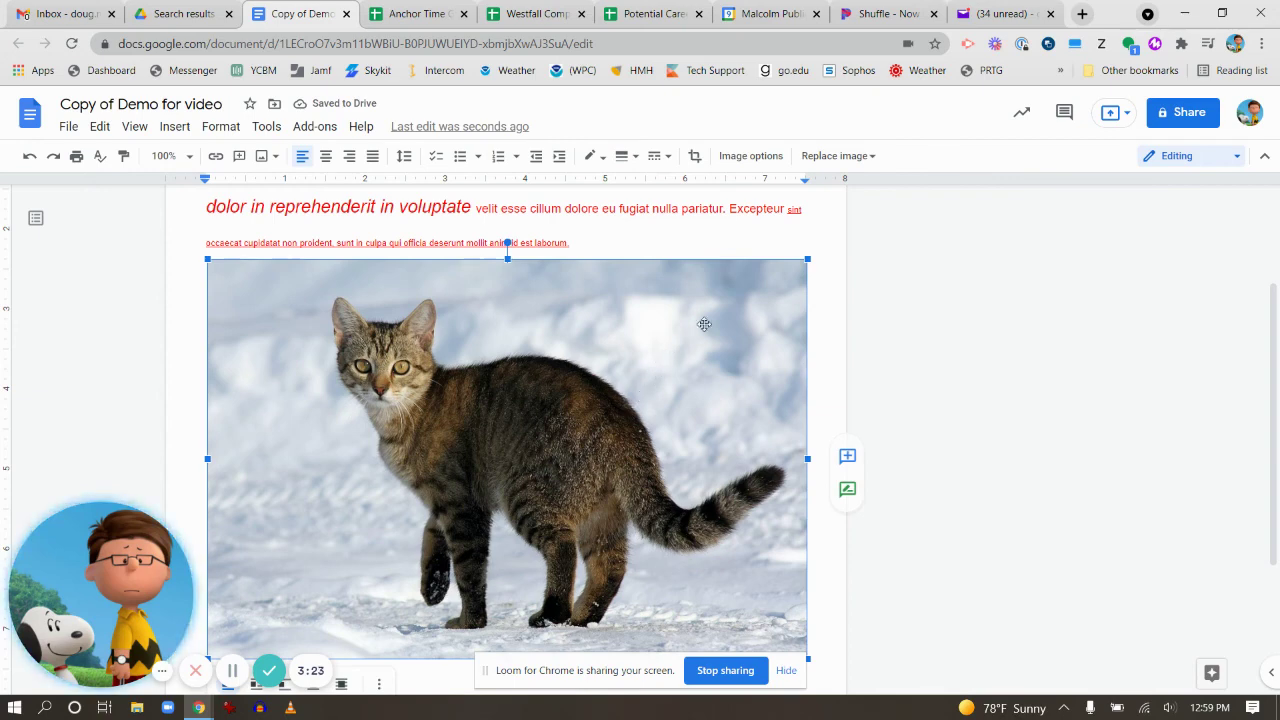
pyautogui.moveTo(807, 259); pyautogui.dragTo(545, 431)
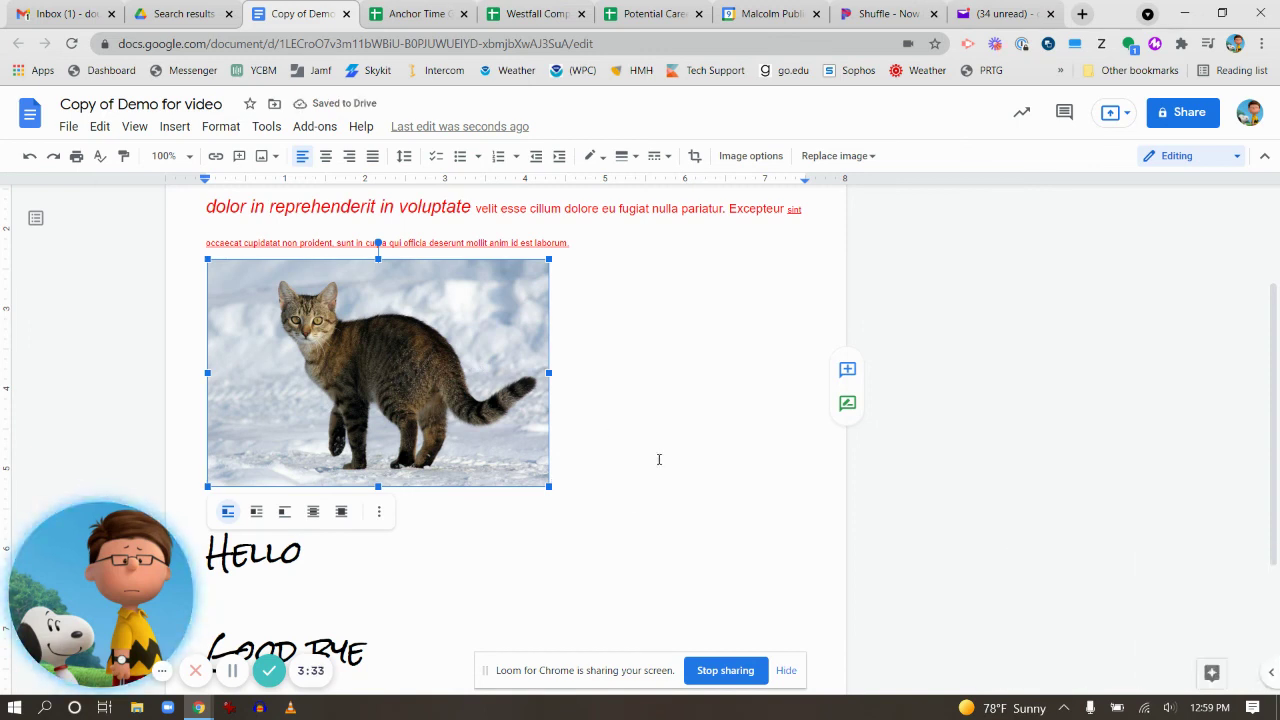
pyautogui.click(740, 305)
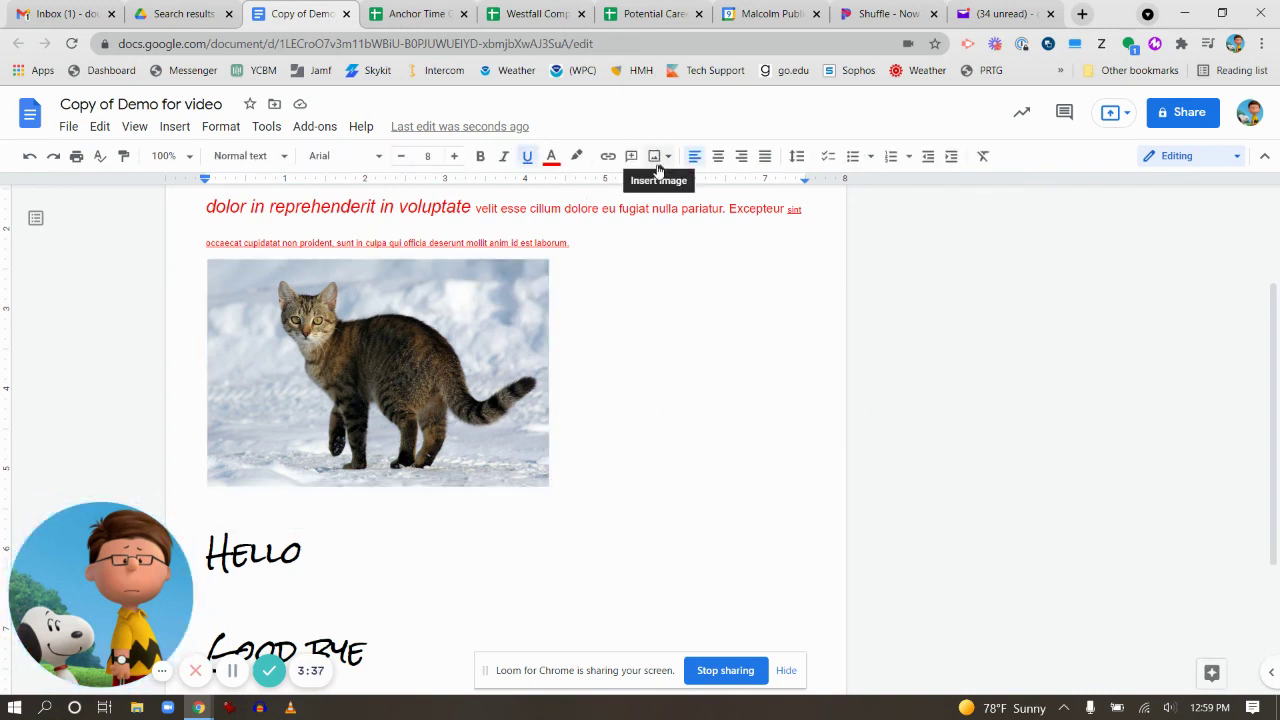